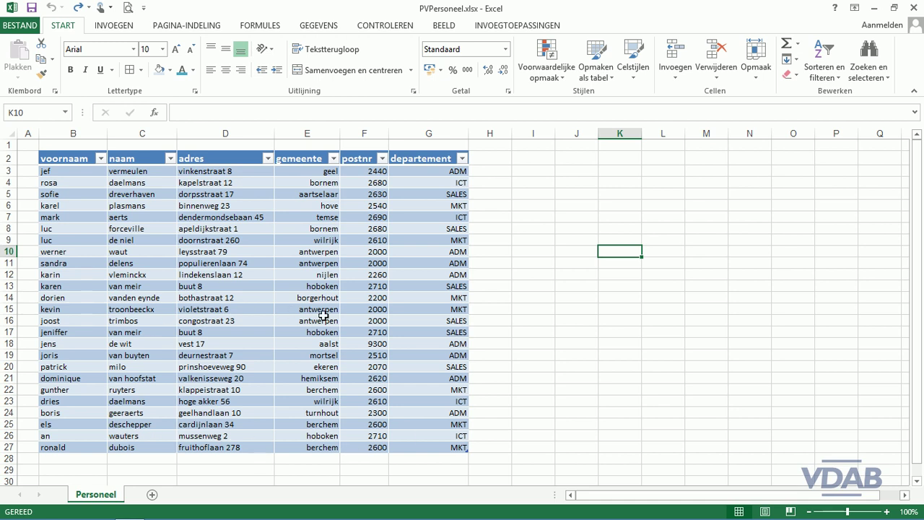
Select cell E14 inside the personnel table.
{"action": "left_click", "coordinate": [329, 299]}
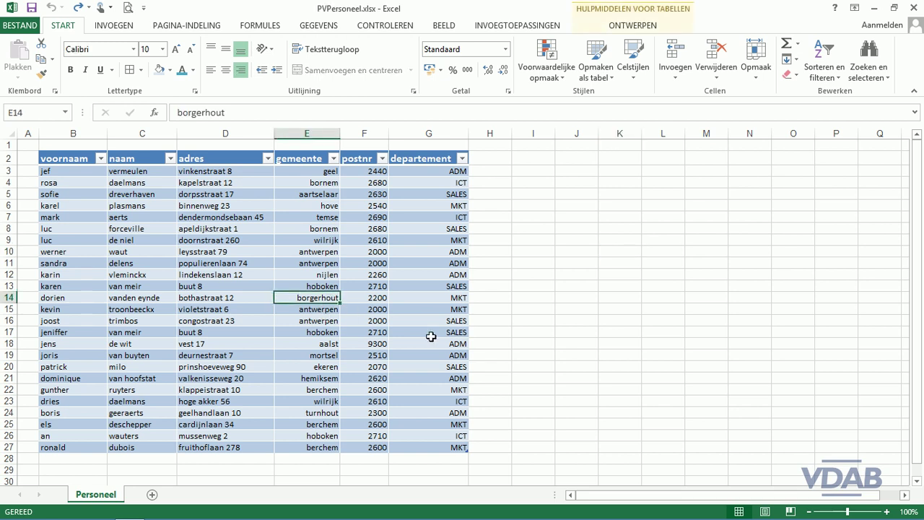
Apply the built-in Tabelstijl normaal 6 table style from the Ontwerpen styles gallery.
{"action": "left_click", "coordinate": [638, 28]}
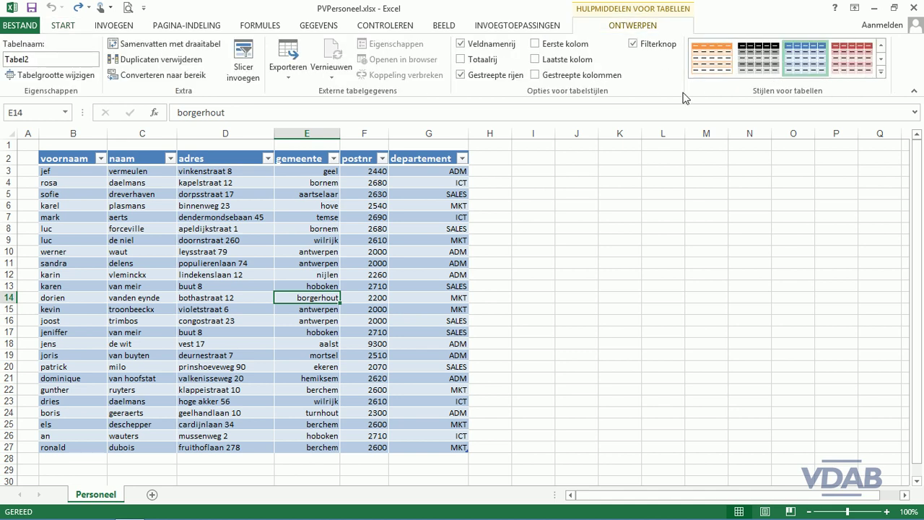
{"action": "left_click", "coordinate": [881, 71]}
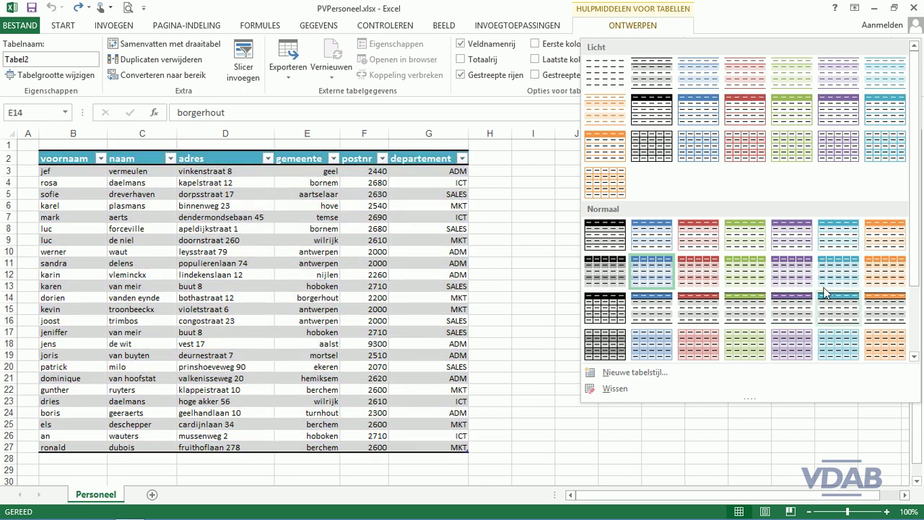
{"action": "left_click", "coordinate": [841, 241]}
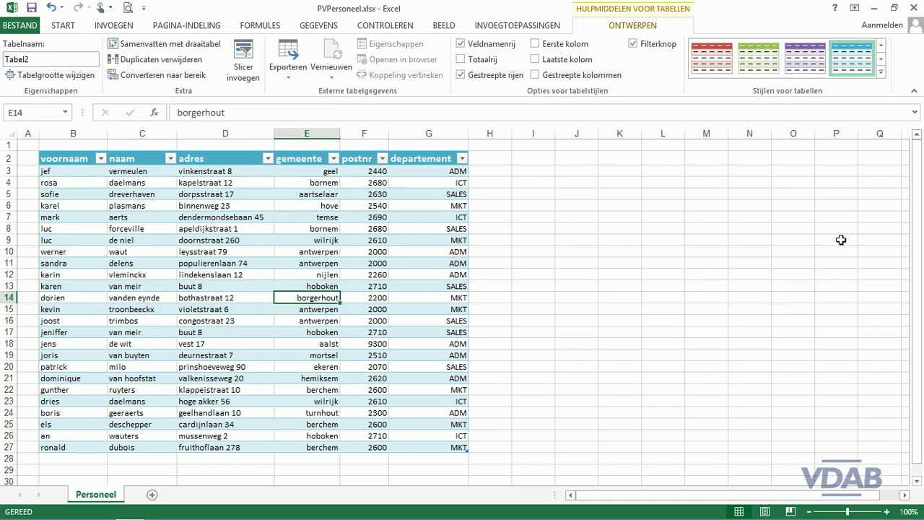
Duplicate the current table style as Personeel1 and select its Veldnamenrij element.
{"action": "right_click", "coordinate": [859, 69]}
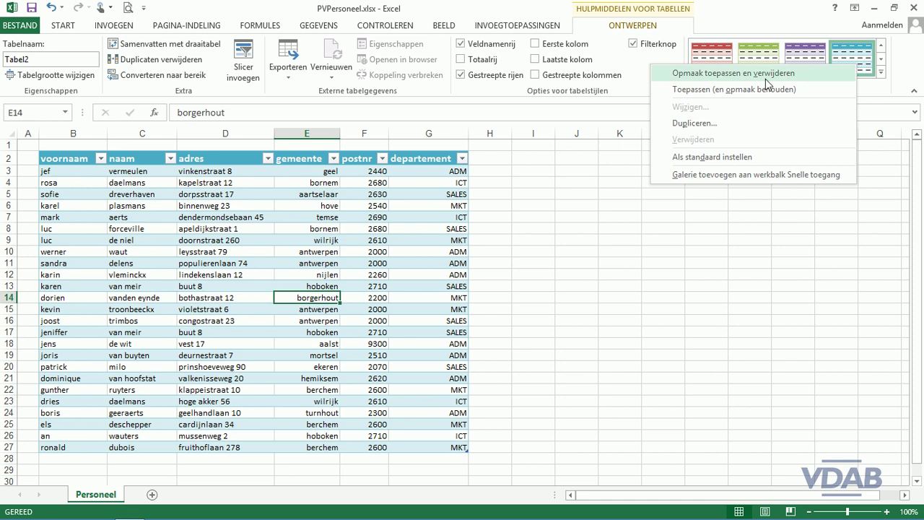
{"action": "left_click", "coordinate": [693, 124]}
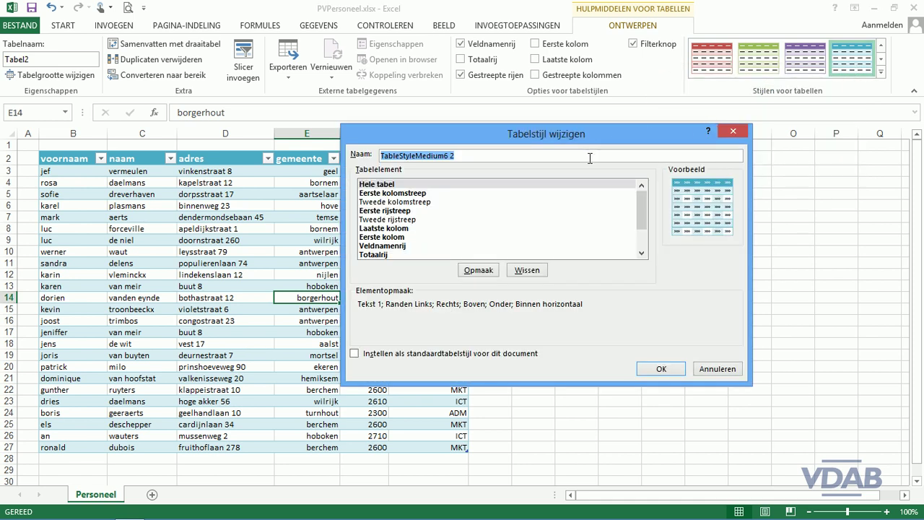
{"action": "type", "text": "Personeel1"}
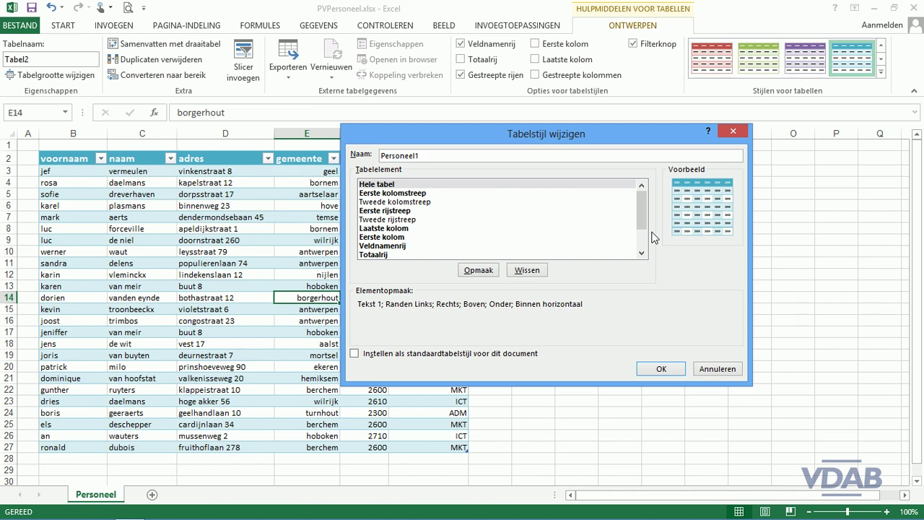
{"action": "left_click", "coordinate": [402, 246]}
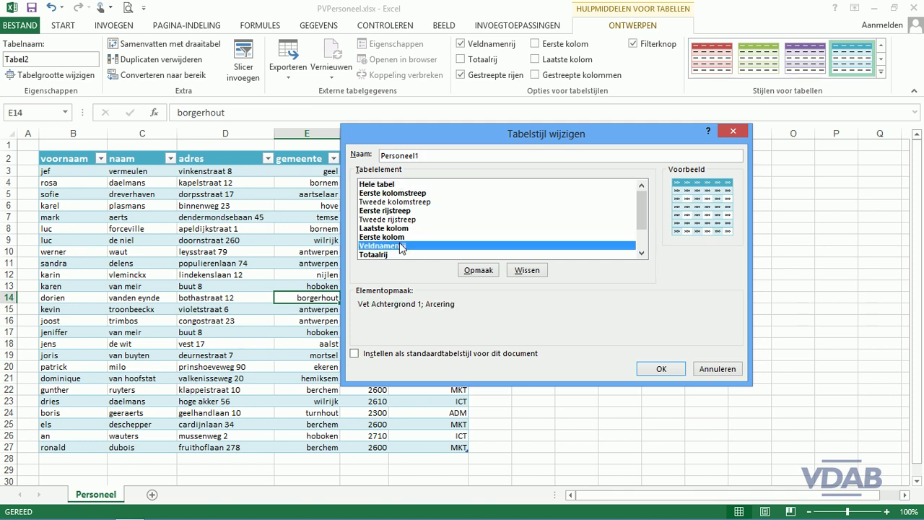
Give the Personeel1 Veldnamenrij (header row) a dark teal fill.
{"action": "left_click", "coordinate": [470, 271]}
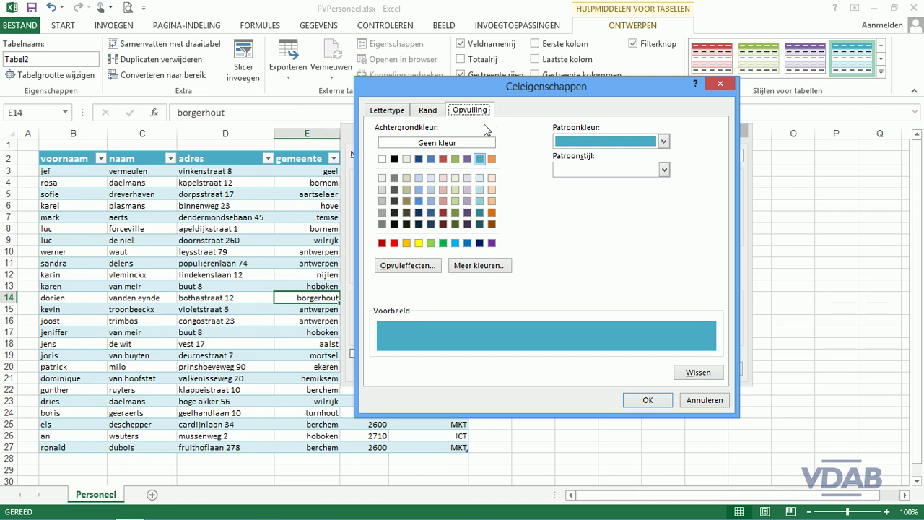
{"action": "left_click", "coordinate": [478, 223]}
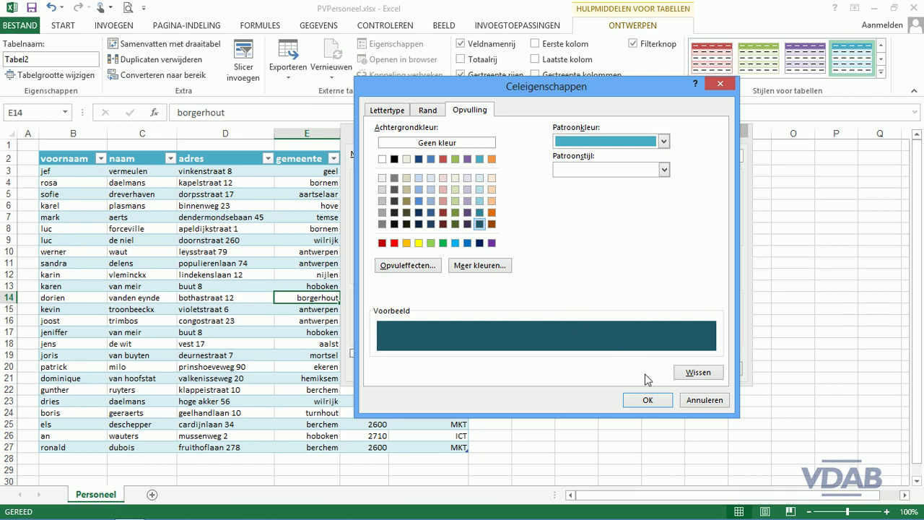
{"action": "left_click", "coordinate": [660, 399]}
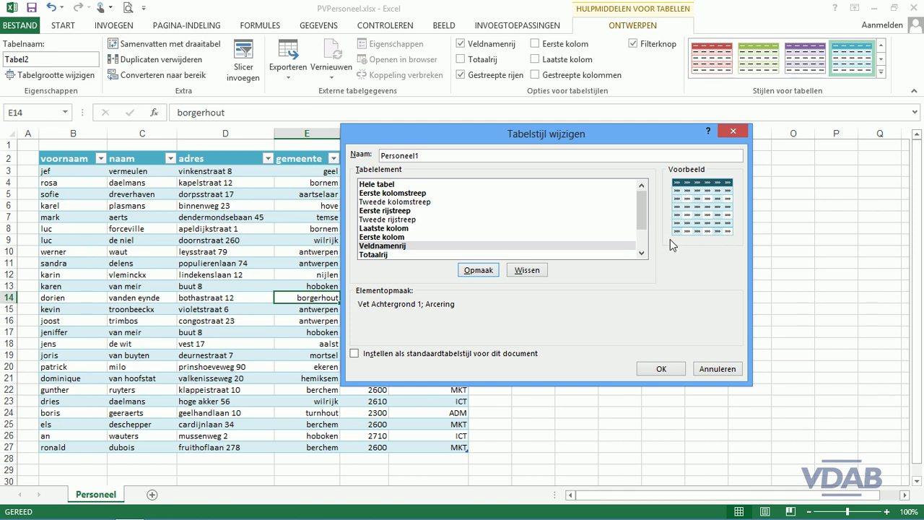
Save Personeel1 and apply it to the personnel table from the Aangepast styles.
{"action": "left_click", "coordinate": [668, 371]}
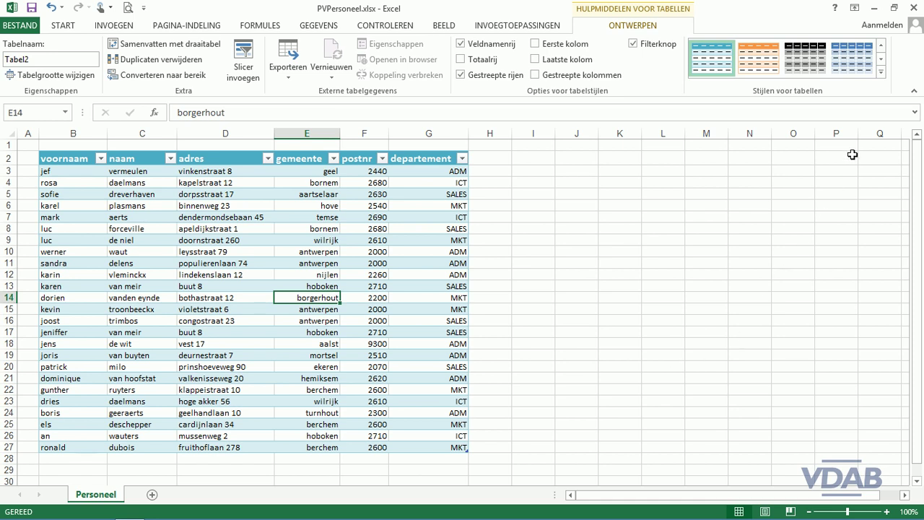
{"action": "left_click", "coordinate": [882, 73]}
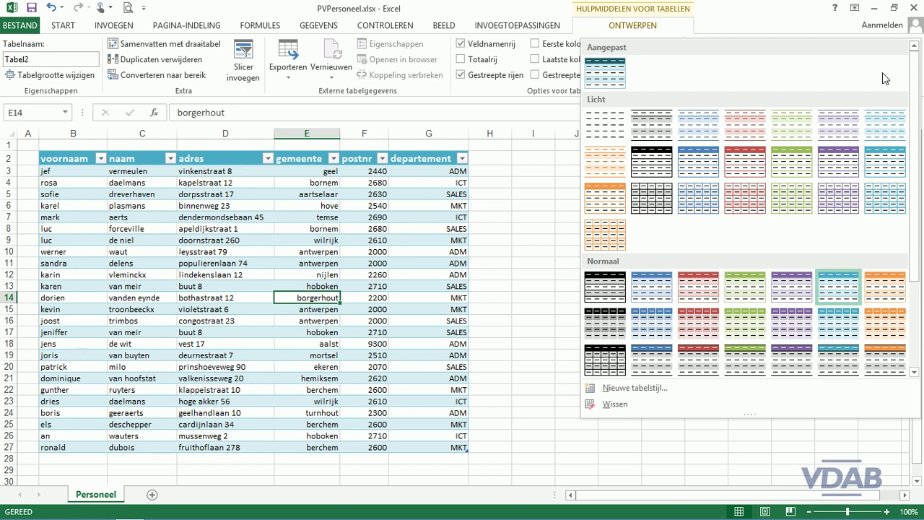
{"action": "left_click", "coordinate": [614, 82]}
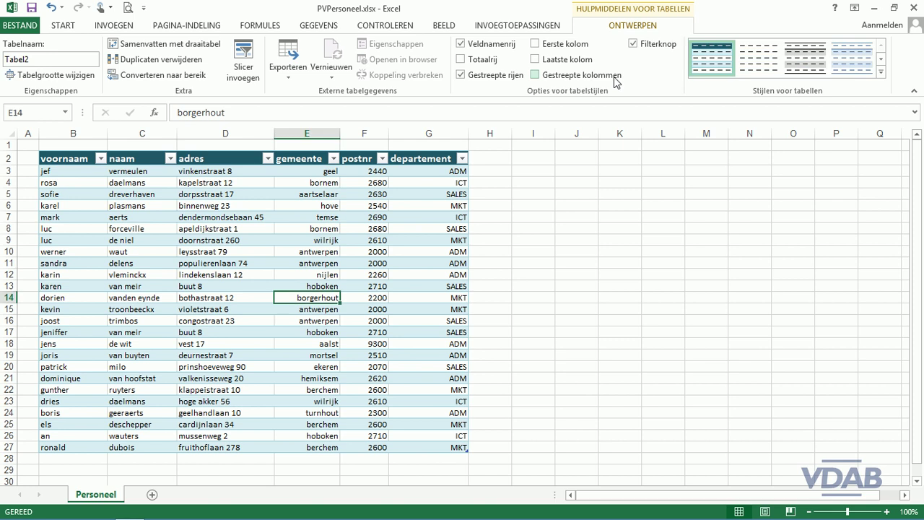
{"action": "left_click", "coordinate": [881, 76]}
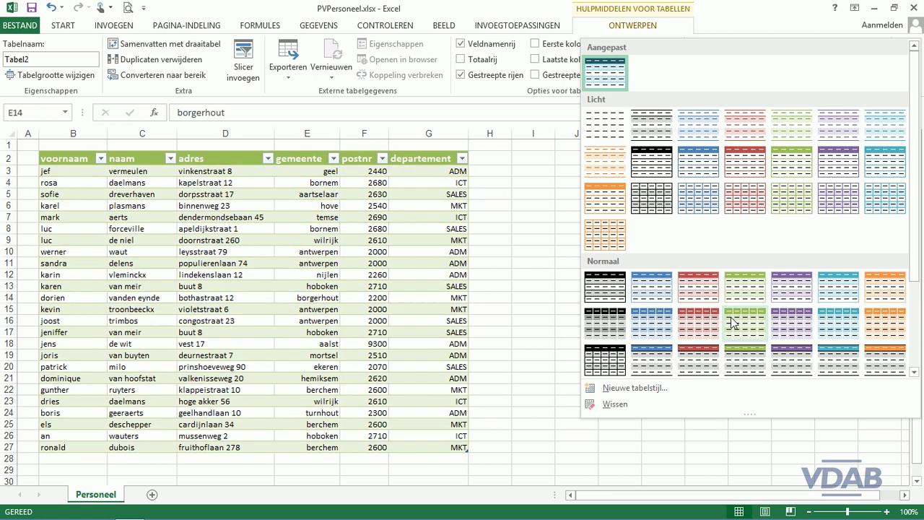
Create new table style Personeel2 with a light lavender fill on the Hele tabel element.
{"action": "left_click", "coordinate": [632, 389]}
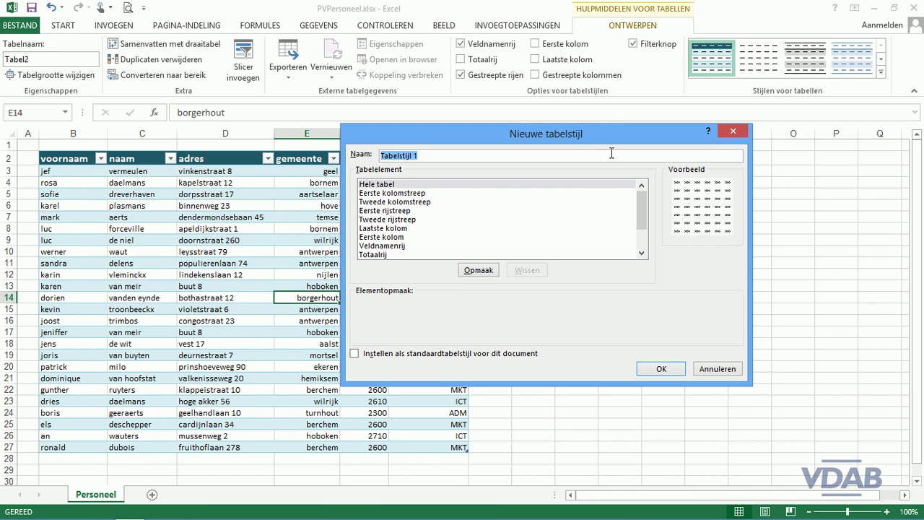
{"action": "type", "text": "Personeel2"}
{"action": "left_click", "coordinate": [448, 186]}
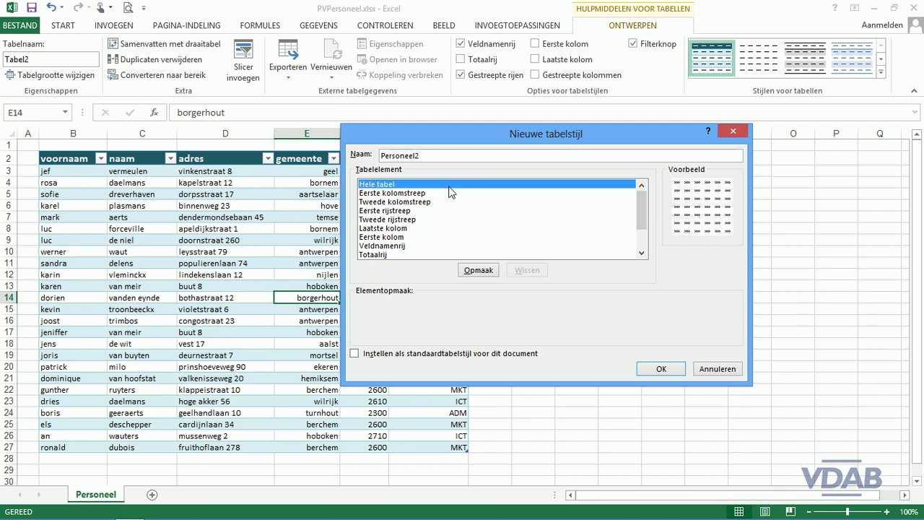
{"action": "left_click", "coordinate": [478, 270]}
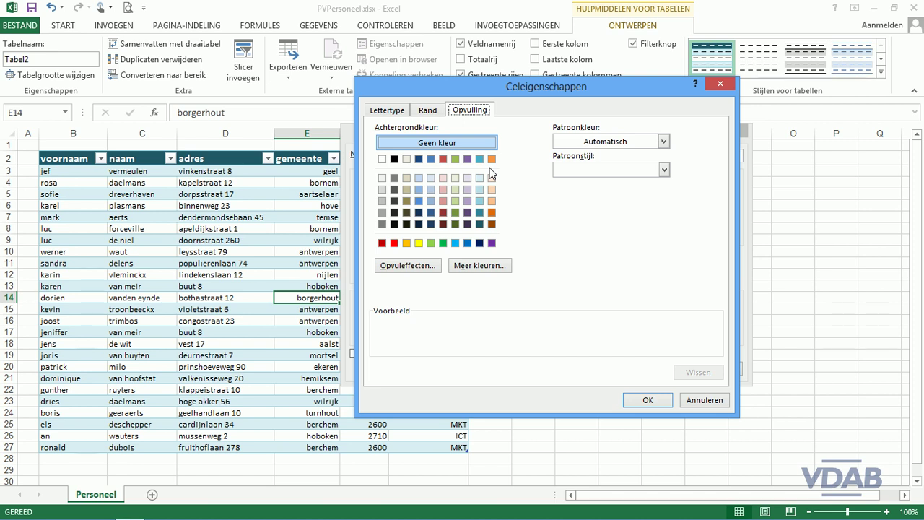
{"action": "left_click", "coordinate": [467, 178]}
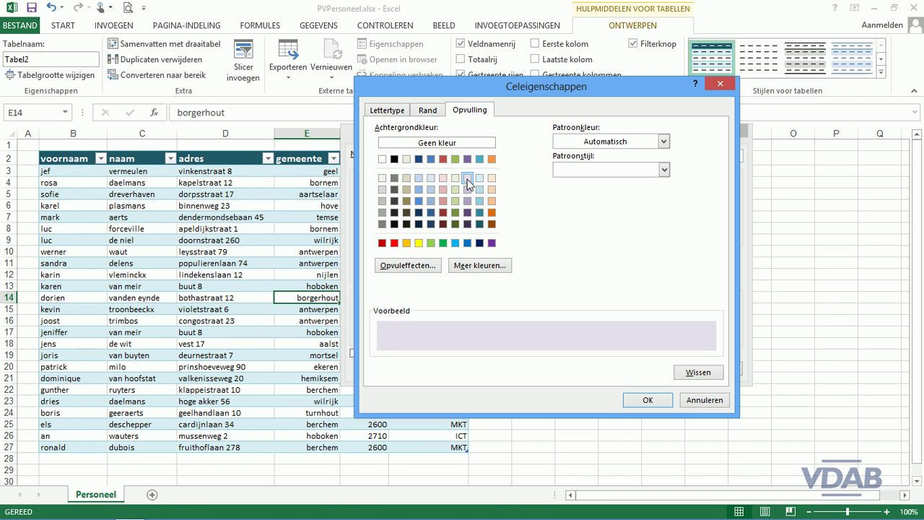
{"action": "left_click", "coordinate": [648, 400]}
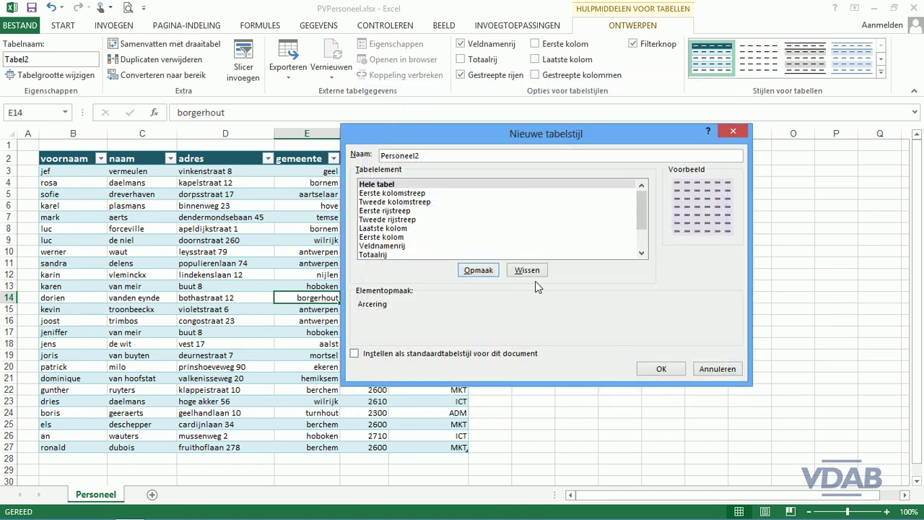
Give the Personeel2 Veldnamenrij a purple fill and save the style.
{"action": "left_click", "coordinate": [404, 247]}
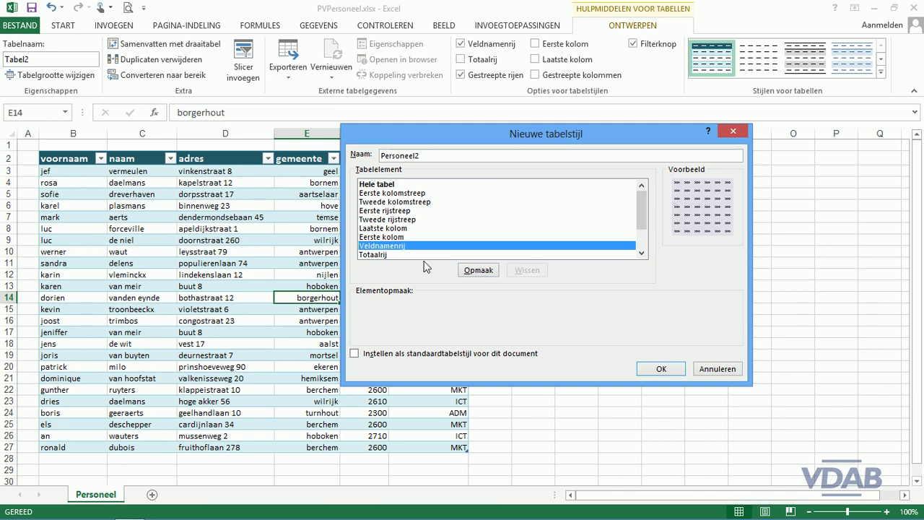
{"action": "left_click", "coordinate": [478, 270]}
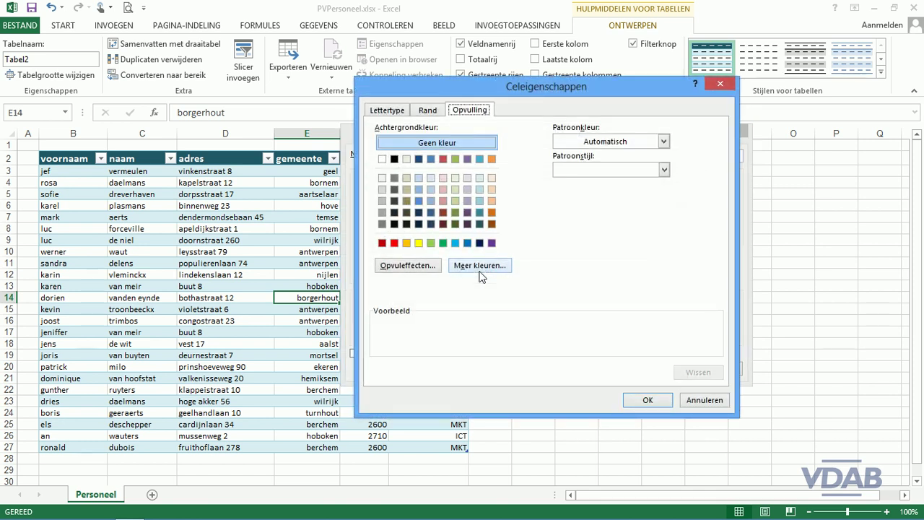
{"action": "left_click", "coordinate": [467, 202]}
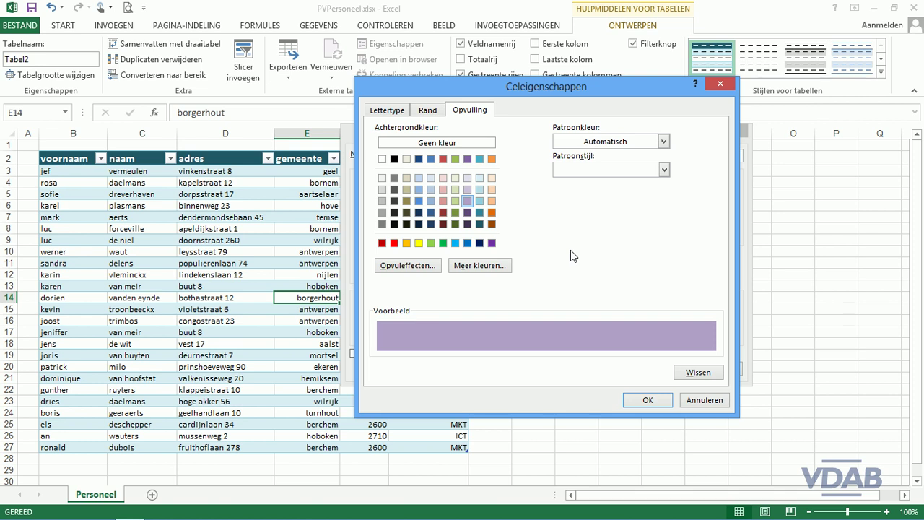
{"action": "left_click", "coordinate": [656, 401]}
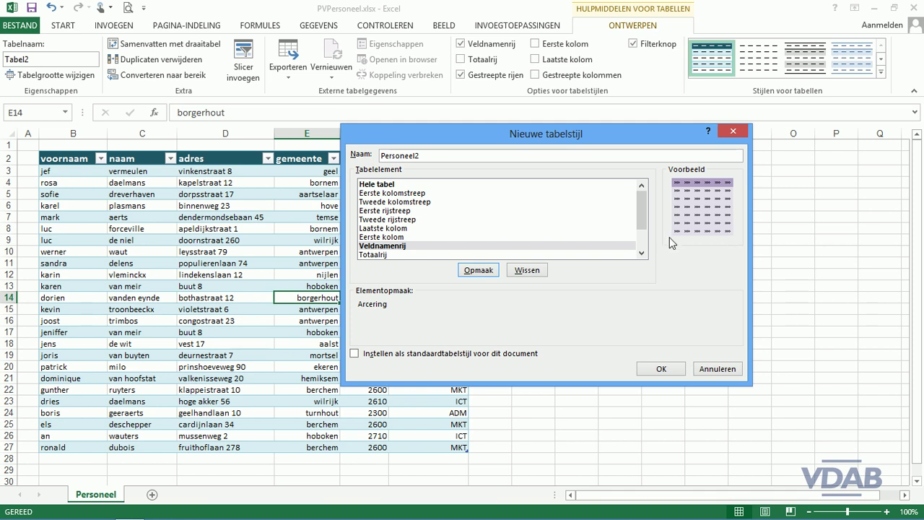
{"action": "left_click", "coordinate": [662, 368]}
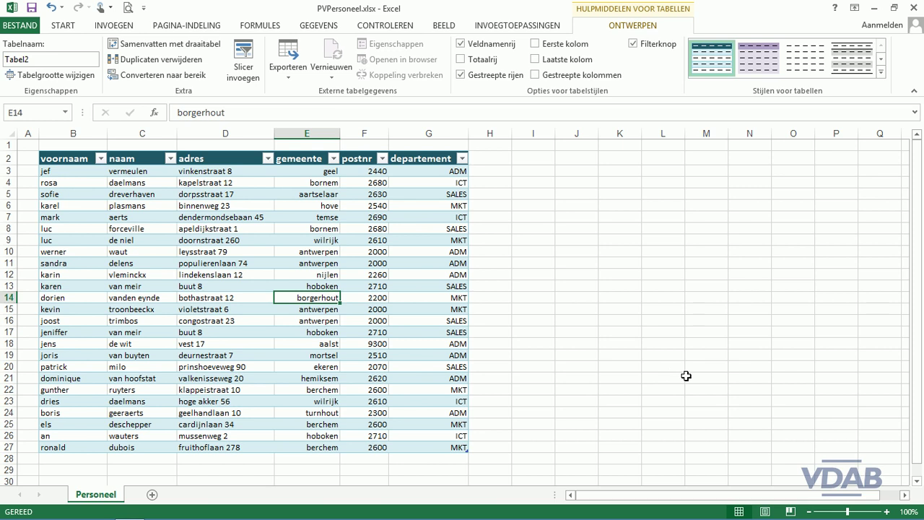
Apply the custom Personeel2 style from the Aangepast gallery to the personnel table.
{"action": "left_click", "coordinate": [881, 73]}
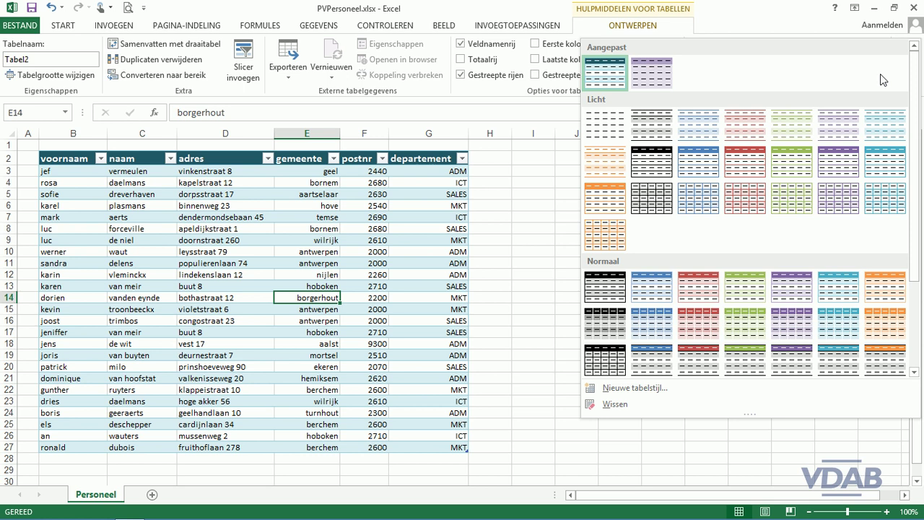
{"action": "left_click", "coordinate": [652, 73]}
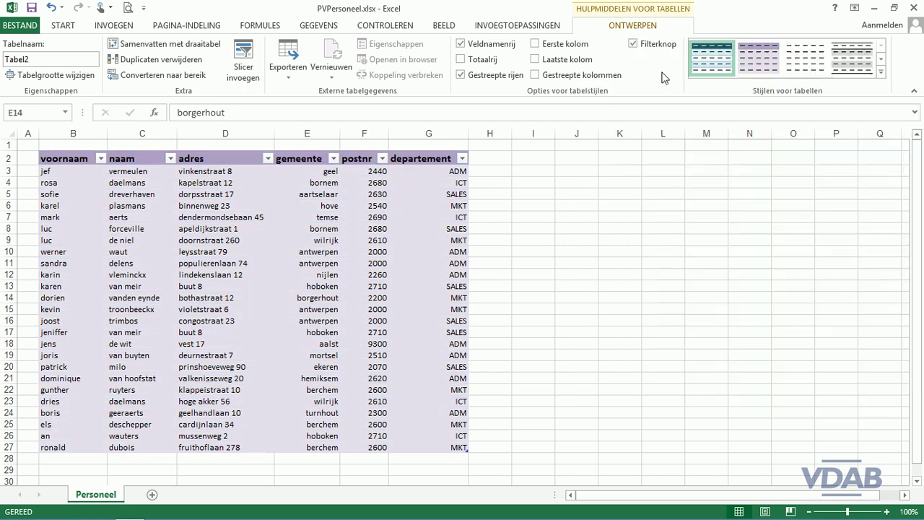